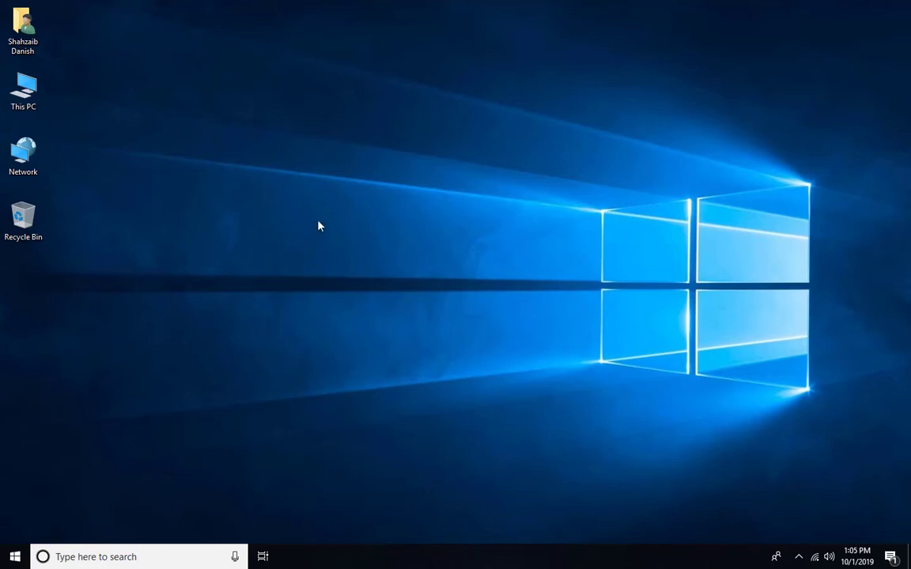
Step: Move the Recycle Bin icon out of the icon column to empty space in the upper part of the desktop
{"action": "left_click_drag", "start_coordinate": [283, 71], "coordinate": [840, 490]}
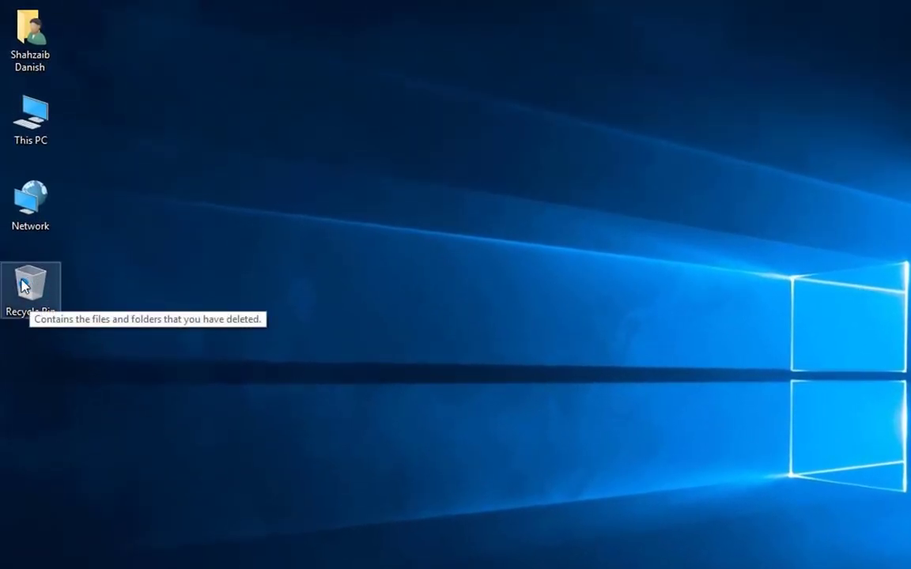
{"action": "left_click_drag", "start_coordinate": [29, 291], "coordinate": [427, 125]}
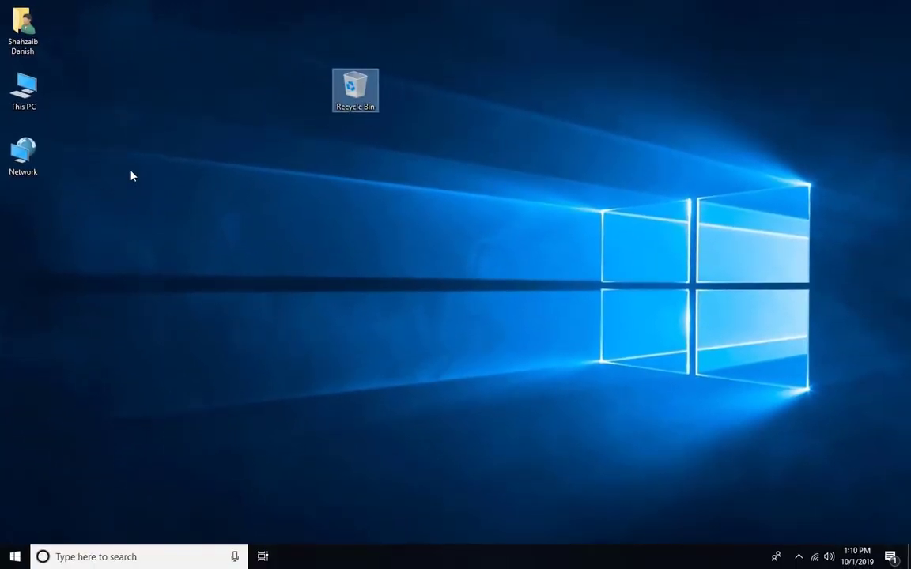
{"action": "left_click", "coordinate": [310, 106]}
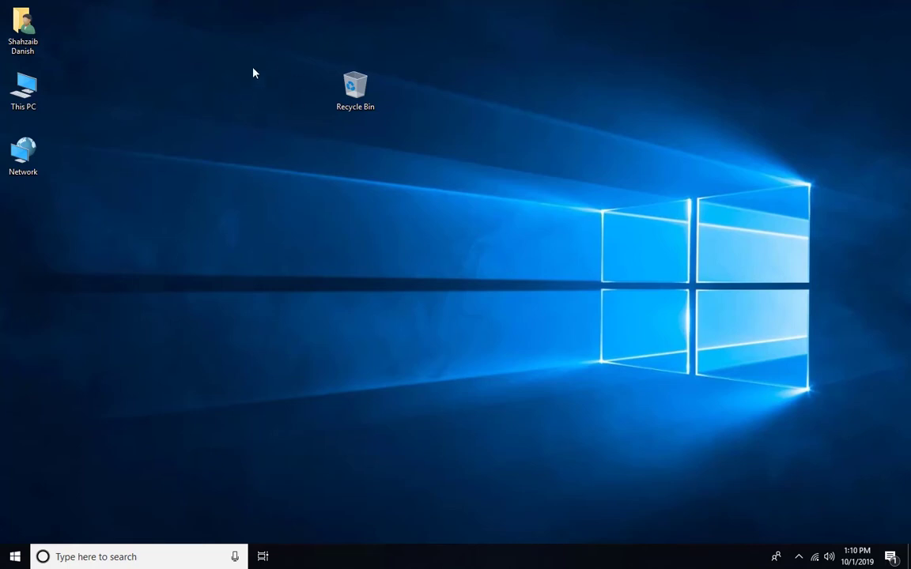
Step: Move the Recycle Bin icon back to its place below the Network icon and clear the selection
{"action": "left_click", "coordinate": [358, 86]}
{"action": "left_click_drag", "start_coordinate": [359, 87], "coordinate": [17, 206]}
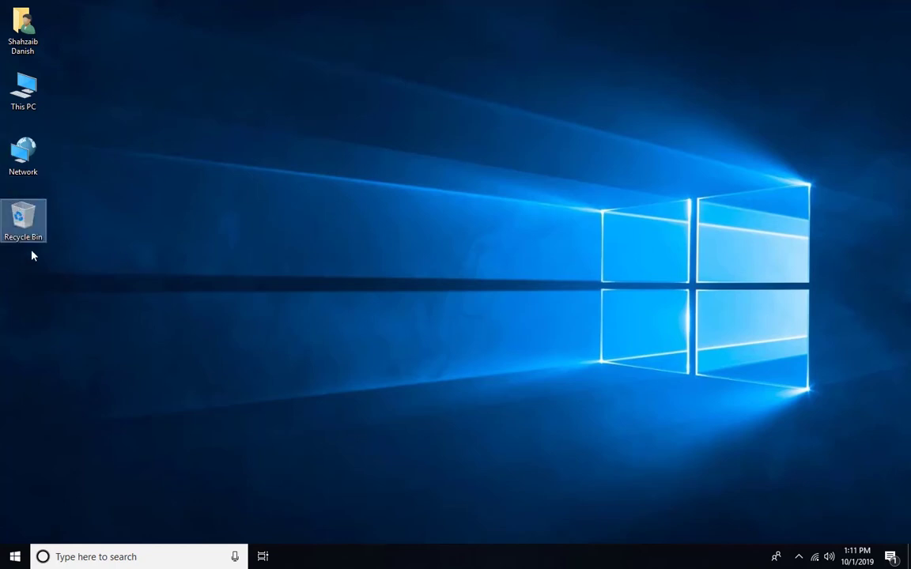
{"action": "left_click", "coordinate": [101, 206]}
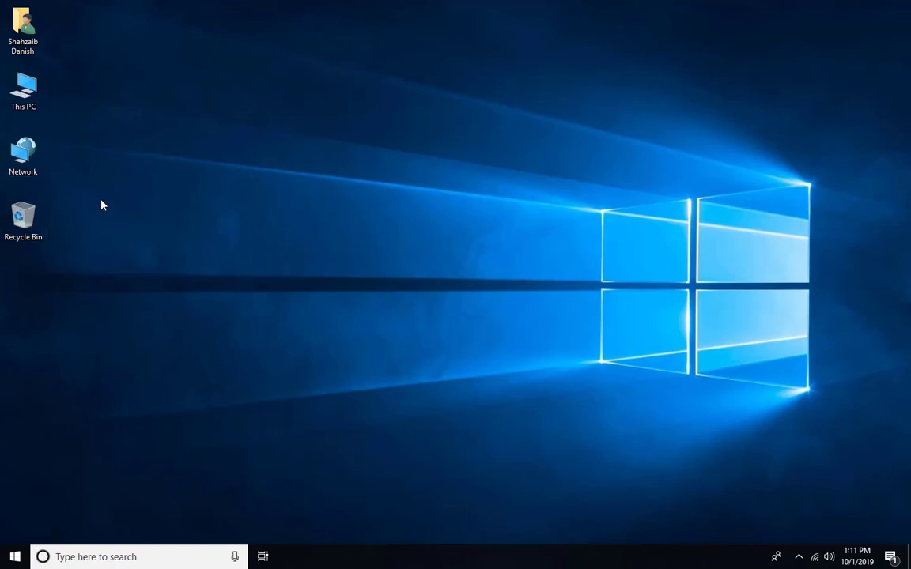
Step: Move the Network and This PC icons, one at a time, out of the icon column into adjacent empty desktop space
{"action": "left_click_drag", "start_coordinate": [23, 152], "coordinate": [181, 158]}
{"action": "left_click", "coordinate": [242, 192]}
{"action": "left_click_drag", "start_coordinate": [28, 88], "coordinate": [167, 87]}
{"action": "mouse_move", "coordinate": [22, 28]}
{"action": "left_mouse_down"}
{"action": "mouse_move", "coordinate": [214, 30]}
{"action": "mouse_move", "coordinate": [142, 40]}
{"action": "mouse_move", "coordinate": [22, 34]}
{"action": "left_mouse_up"}
{"action": "left_click", "coordinate": [234, 76]}
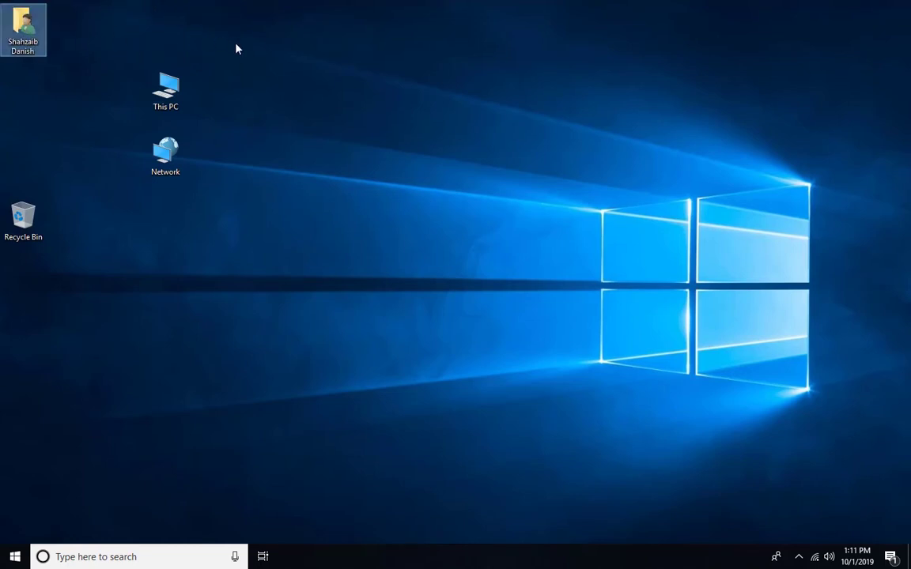
{"action": "left_click", "coordinate": [236, 48]}
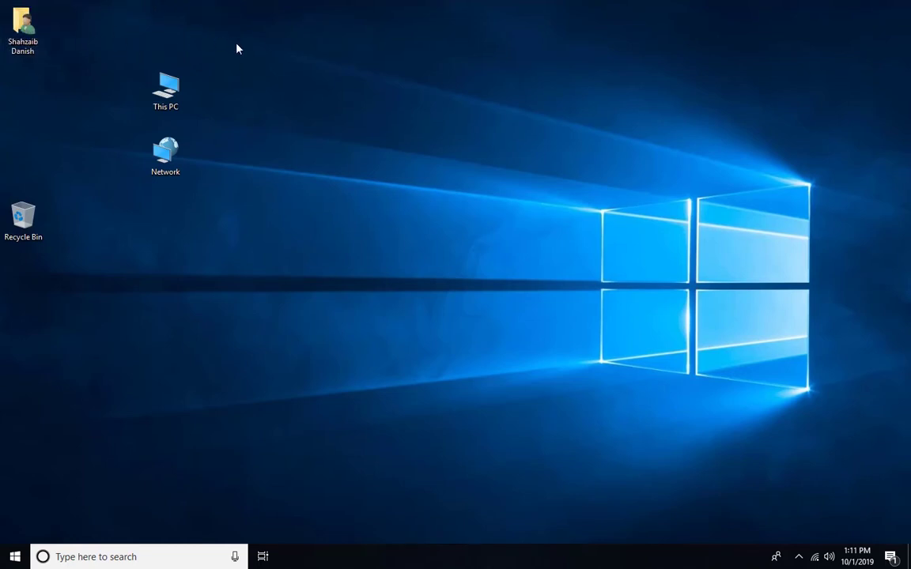
Step: Practise selecting the This PC and Network icons together, clearing the selection after each attempt
{"action": "left_click", "coordinate": [166, 89]}
{"action": "left_click", "coordinate": [161, 158], "text": "ctrl"}
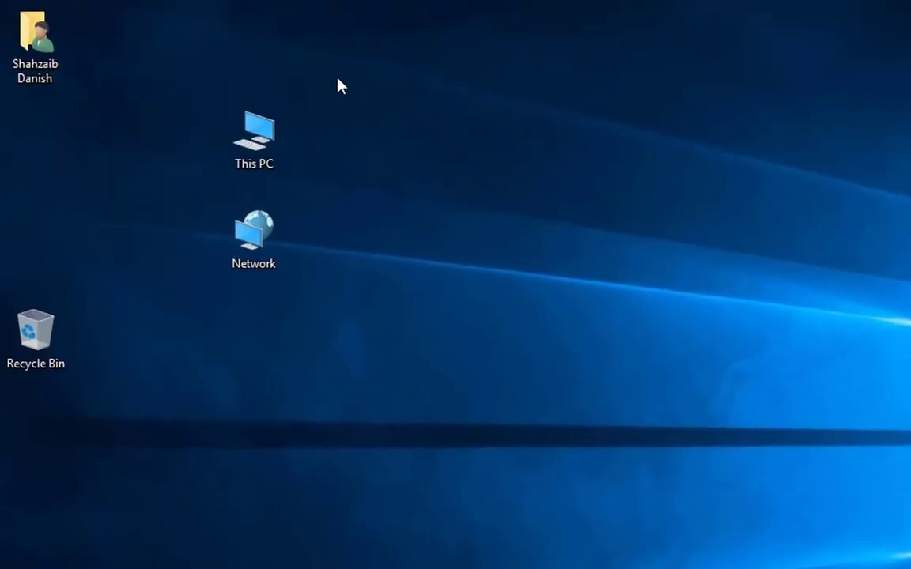
{"action": "left_click_drag", "start_coordinate": [338, 77], "coordinate": [209, 313]}
{"action": "left_click", "coordinate": [189, 286]}
{"action": "left_click_drag", "start_coordinate": [333, 94], "coordinate": [249, 295]}
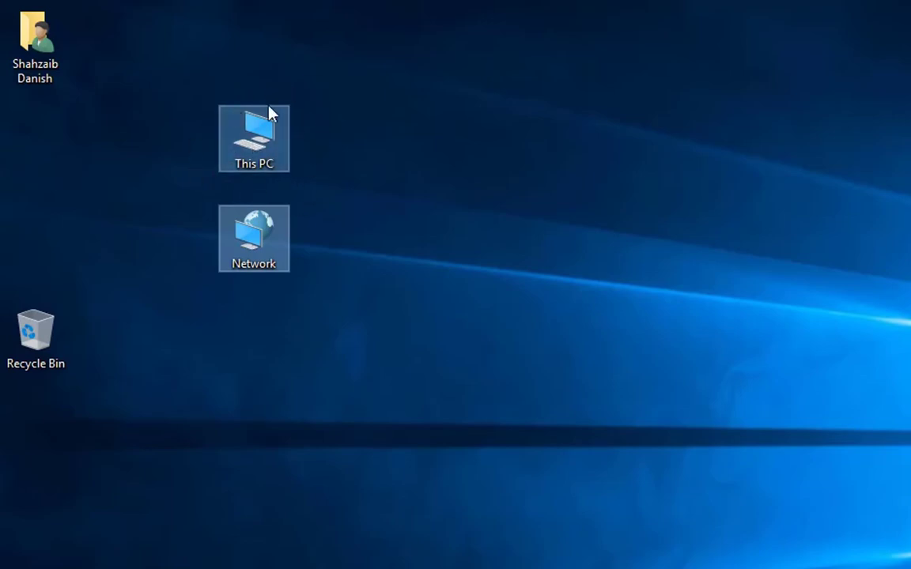
{"action": "left_click", "coordinate": [356, 162]}
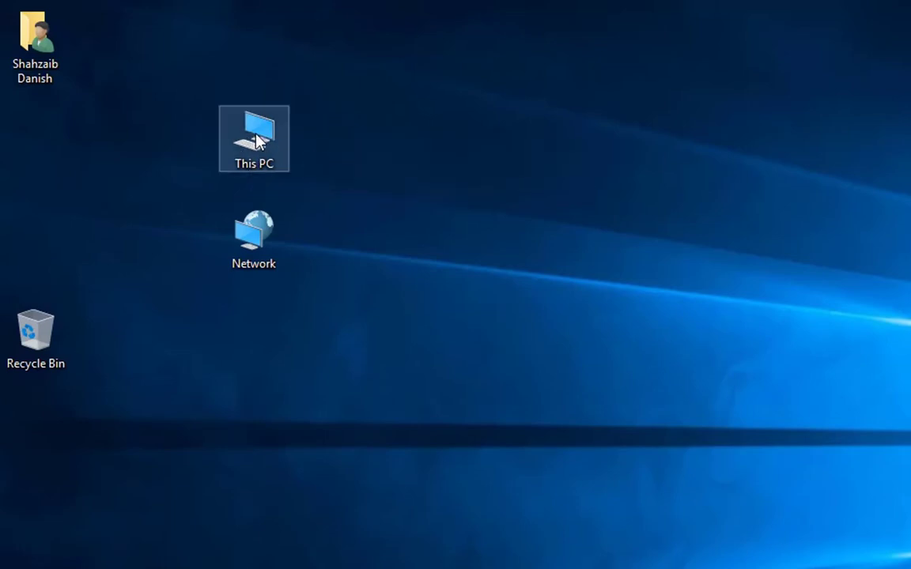
{"action": "left_click", "coordinate": [397, 160]}
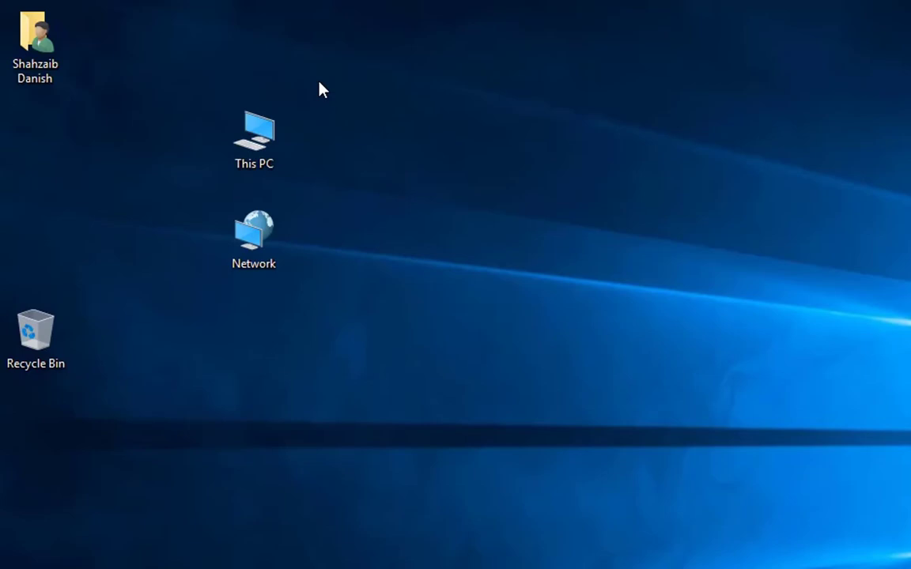
Step: Select This PC and Network together and move both back into the icon column above the Recycle Bin
{"action": "left_click_drag", "start_coordinate": [318, 81], "coordinate": [231, 319]}
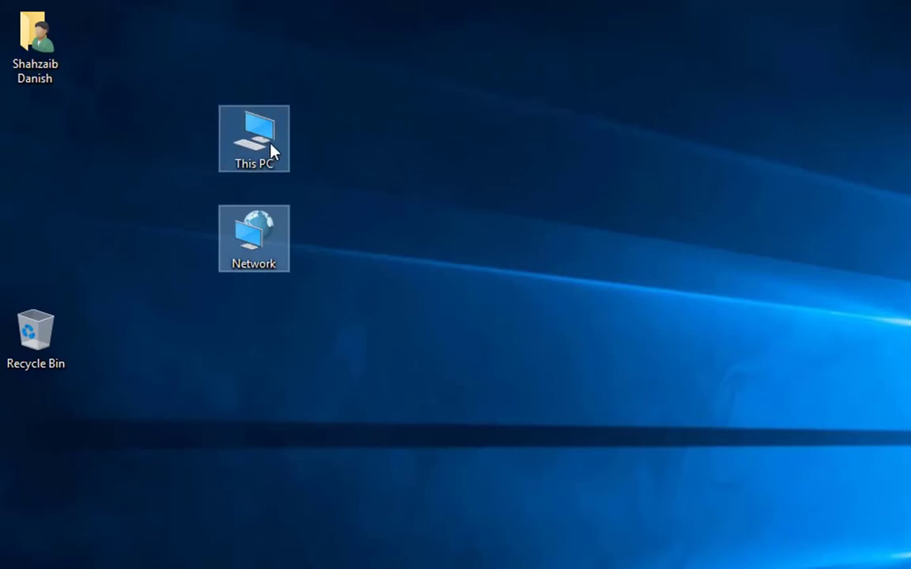
{"action": "left_click_drag", "start_coordinate": [270, 148], "coordinate": [44, 149]}
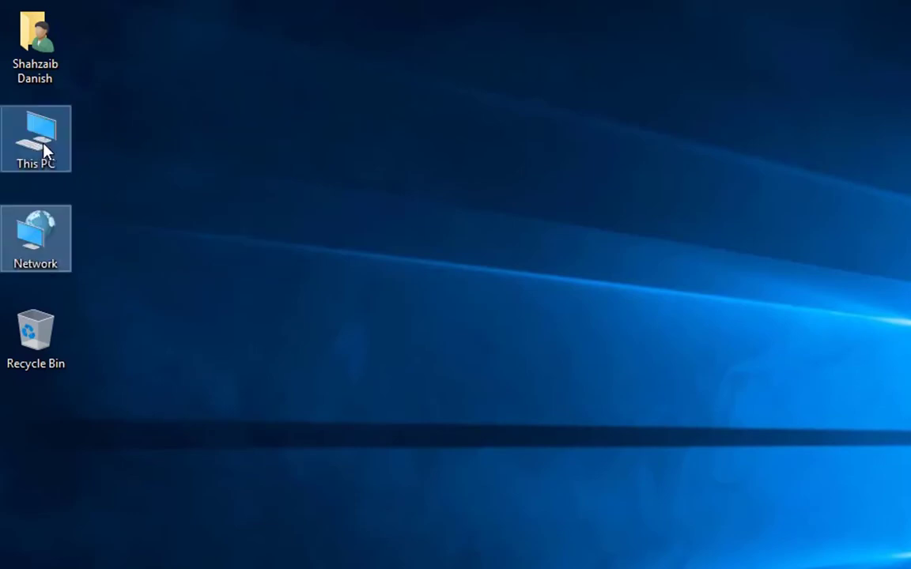
{"action": "left_click", "coordinate": [166, 153]}
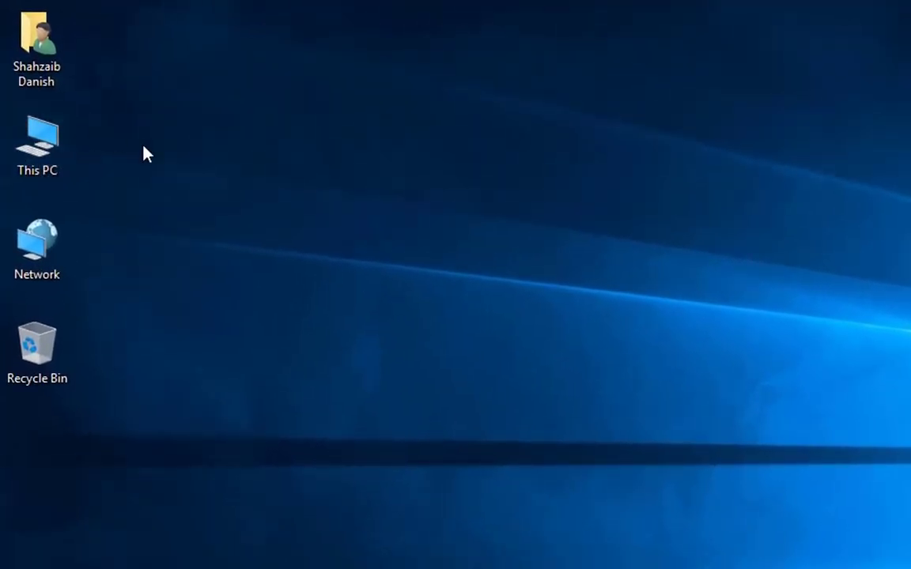
Step: Display the actions available for the This PC icon and dismiss them without choosing one
{"action": "left_click", "coordinate": [24, 154]}
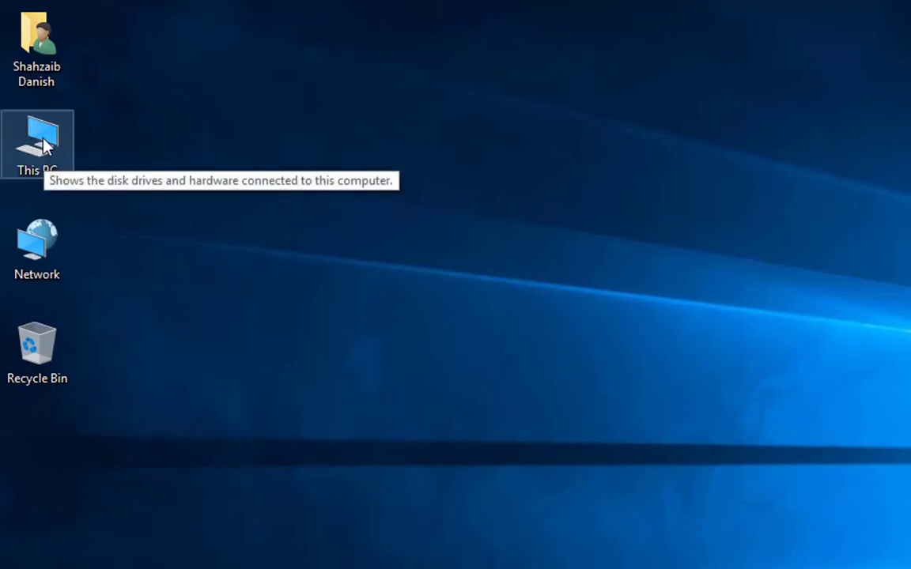
{"action": "right_click", "coordinate": [45, 145]}
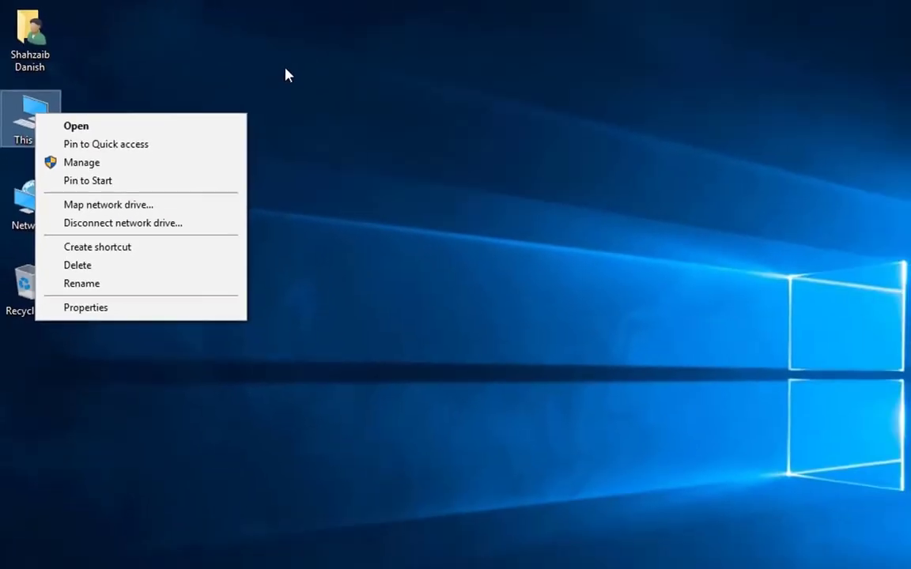
{"action": "left_click", "coordinate": [284, 75]}
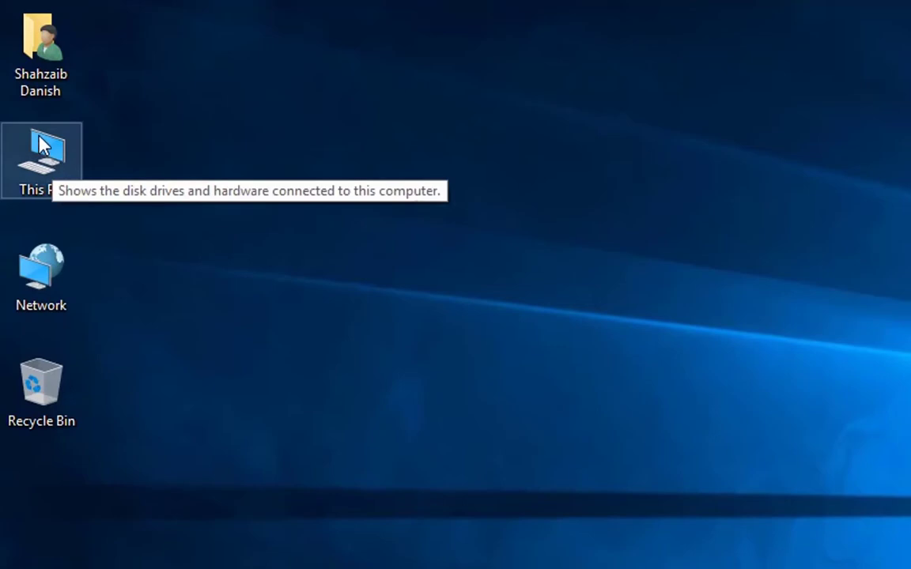
Step: Open This PC to view its folders and drives, and close the window
{"action": "right_click", "coordinate": [43, 156]}
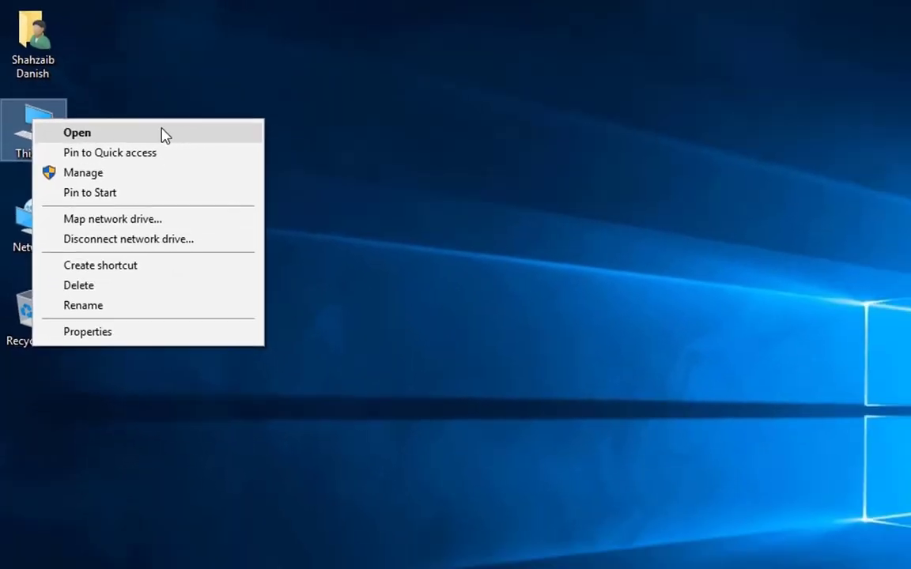
{"action": "left_click", "coordinate": [204, 166]}
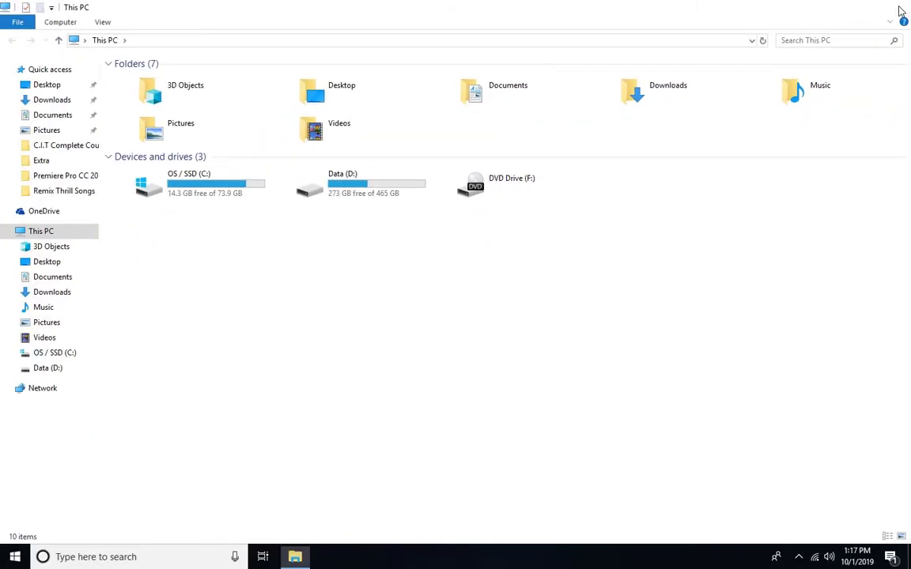
{"action": "left_click", "coordinate": [900, 11]}
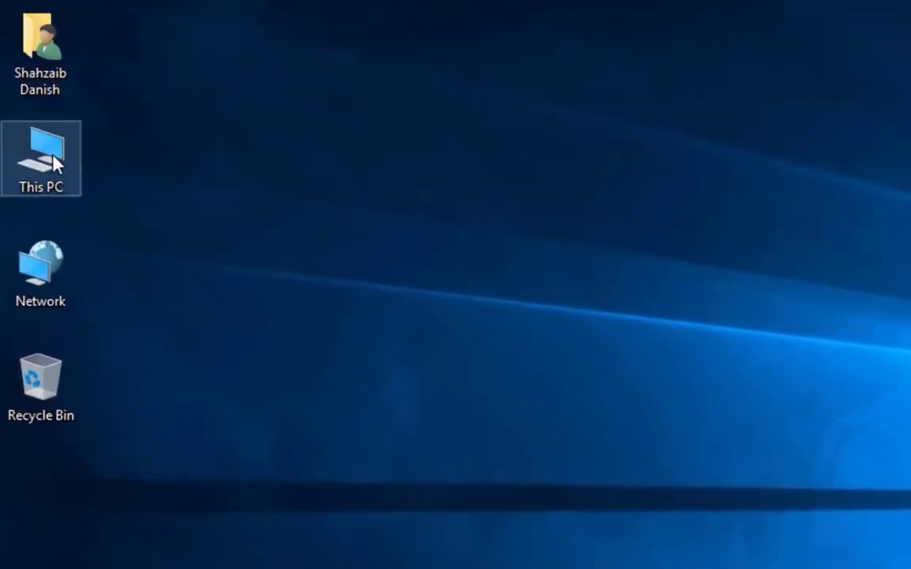
Step: Open This PC again and switch its window between restored and full-screen size twice, ending maximized
{"action": "right_click", "coordinate": [54, 156]}
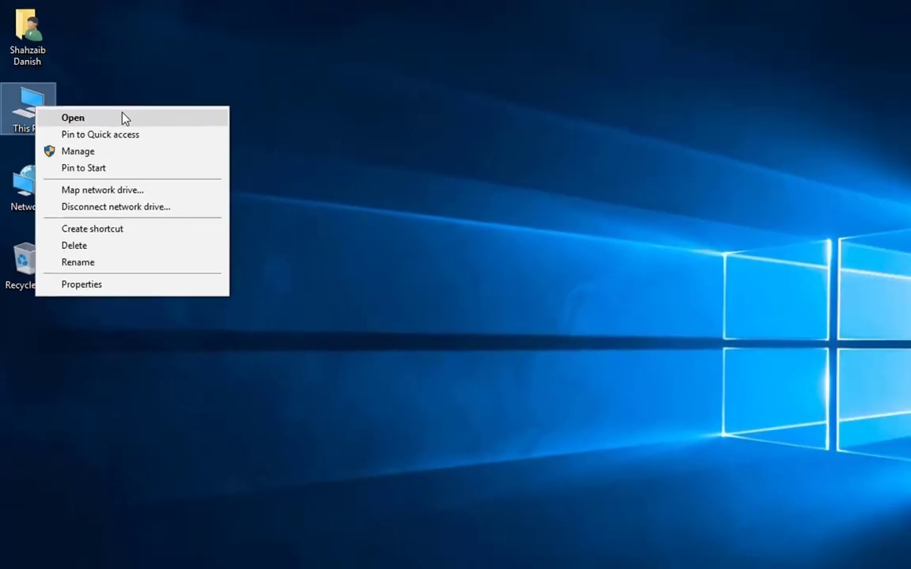
{"action": "left_click", "coordinate": [179, 169]}
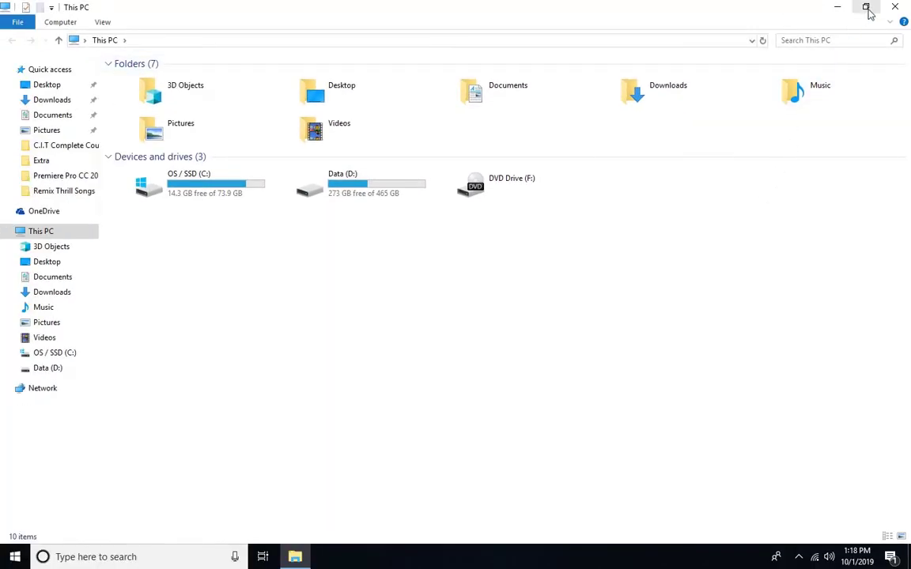
{"action": "left_click", "coordinate": [867, 9]}
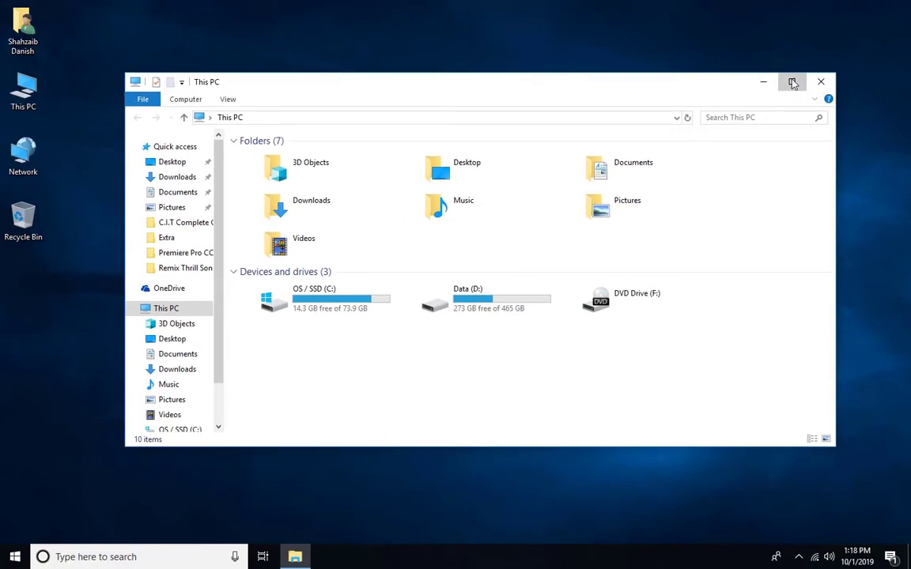
{"action": "left_click", "coordinate": [703, 146]}
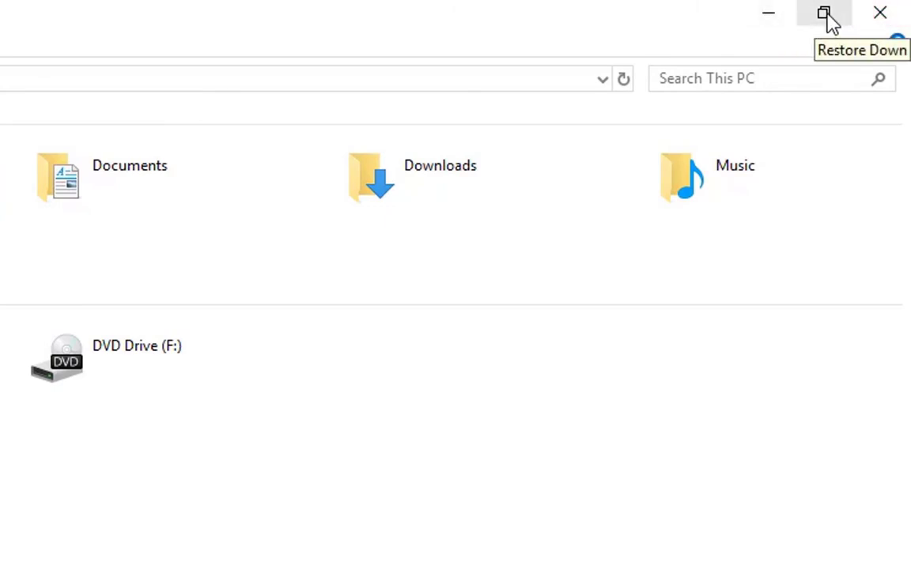
{"action": "left_click", "coordinate": [826, 14]}
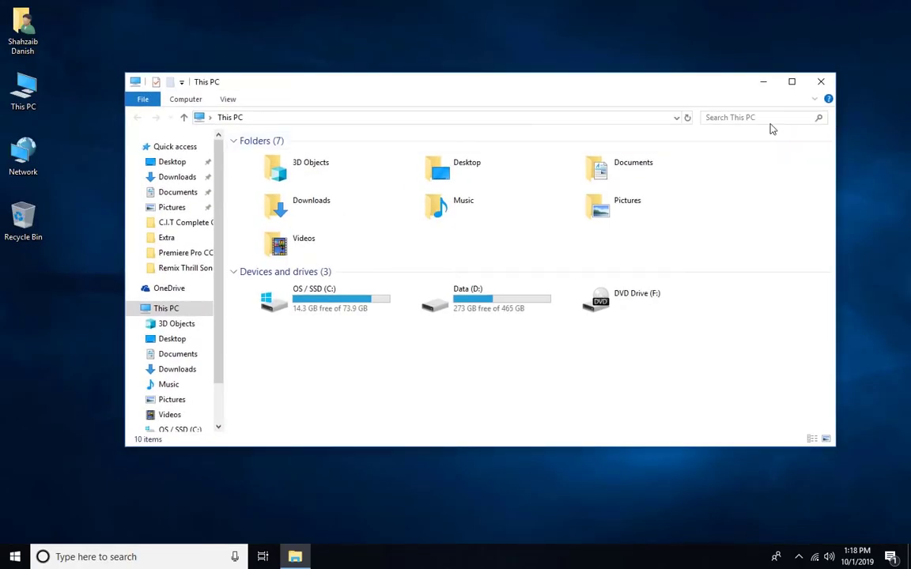
{"action": "left_click", "coordinate": [791, 82]}
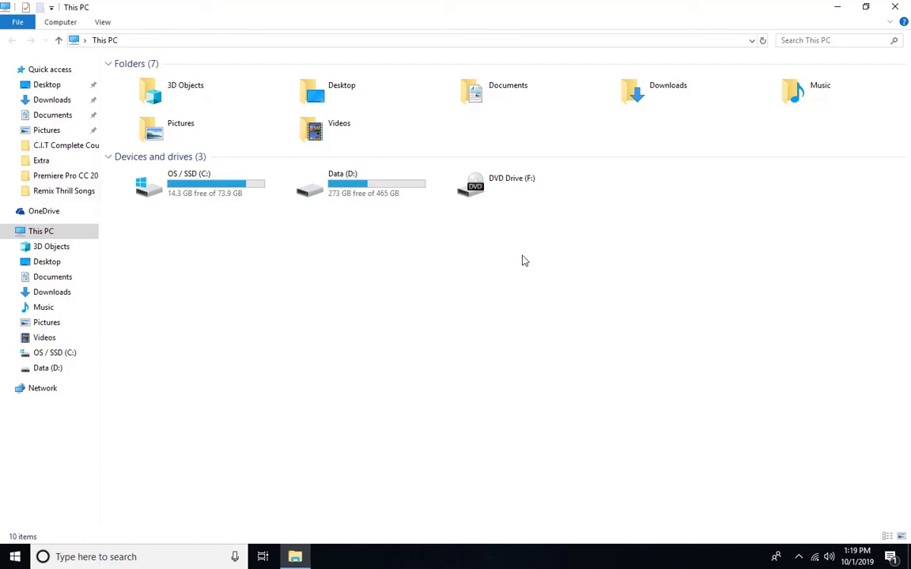
Step: Minimize the This PC window, bring it back to the screen, and close it
{"action": "left_click", "coordinate": [836, 11]}
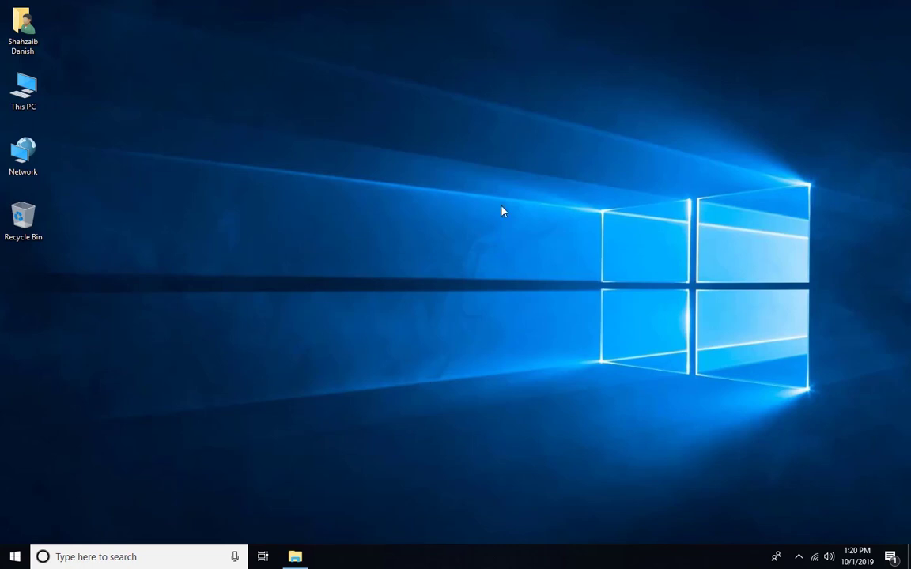
{"action": "left_click_drag", "start_coordinate": [200, 159], "coordinate": [478, 319]}
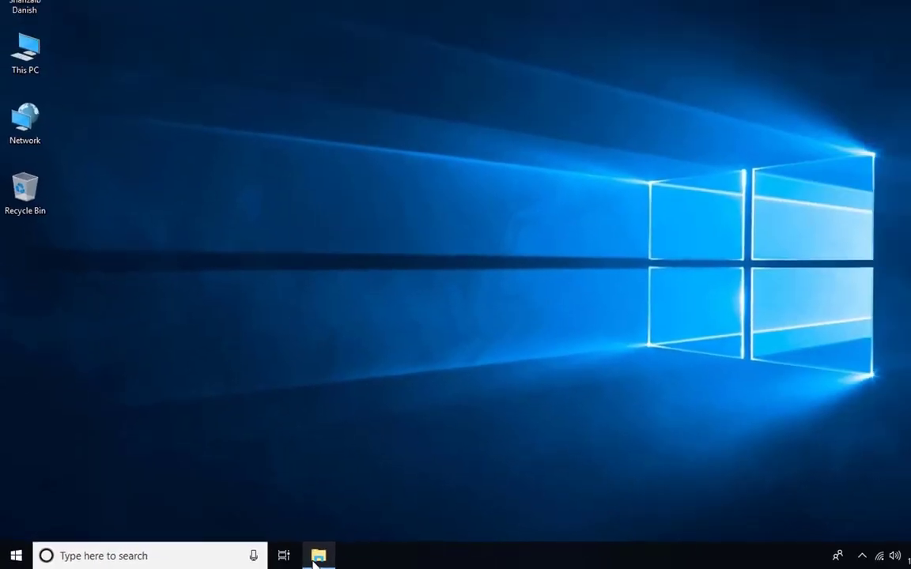
{"action": "left_click", "coordinate": [316, 557]}
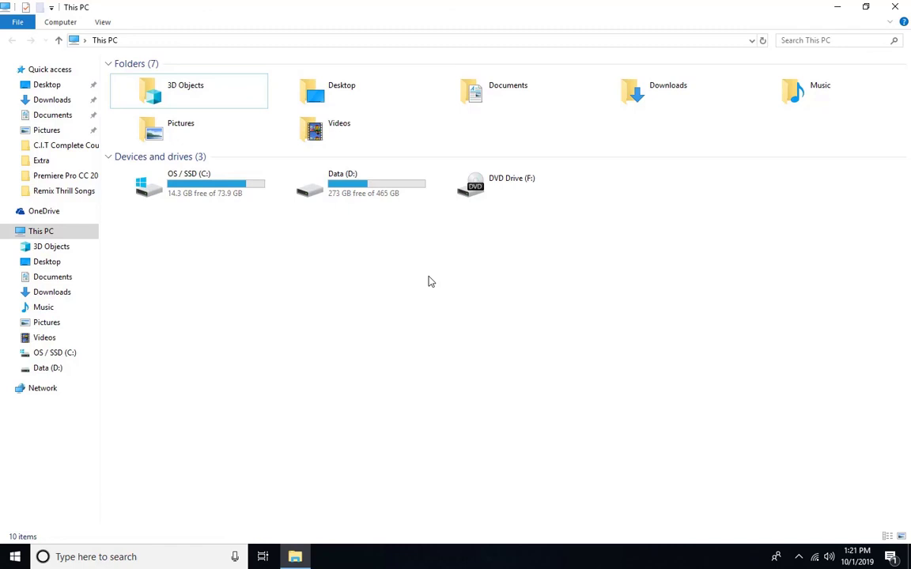
{"action": "left_click", "coordinate": [902, 8]}
Step: Open This PC from the desktop, restore its window to the smaller size, and maximize it again
{"action": "left_click", "coordinate": [25, 88]}
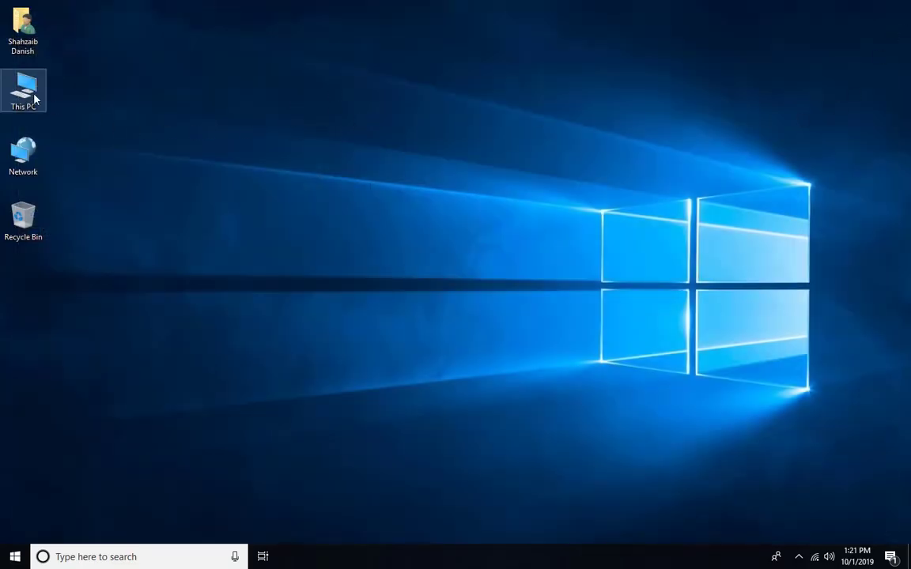
{"action": "right_click", "coordinate": [27, 83]}
{"action": "left_click", "coordinate": [55, 101]}
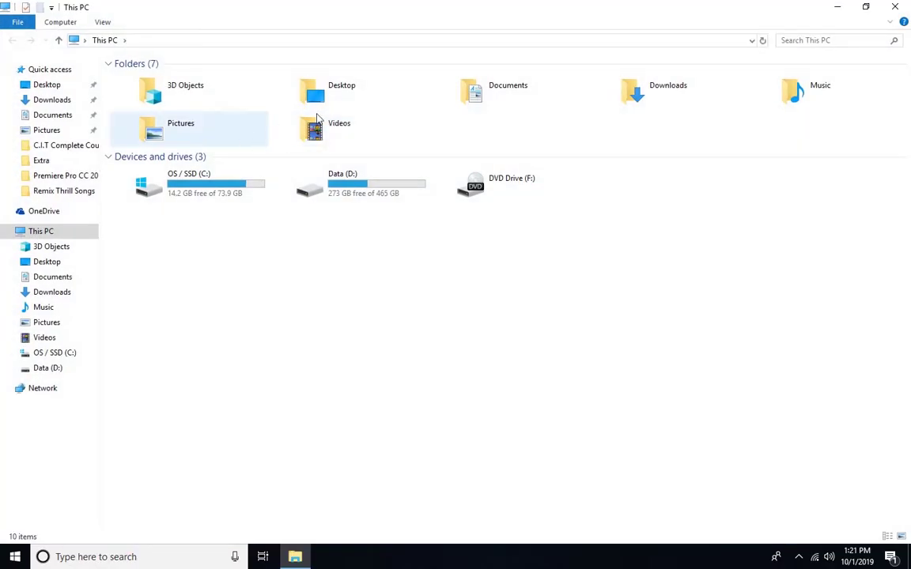
{"action": "left_click", "coordinate": [866, 8]}
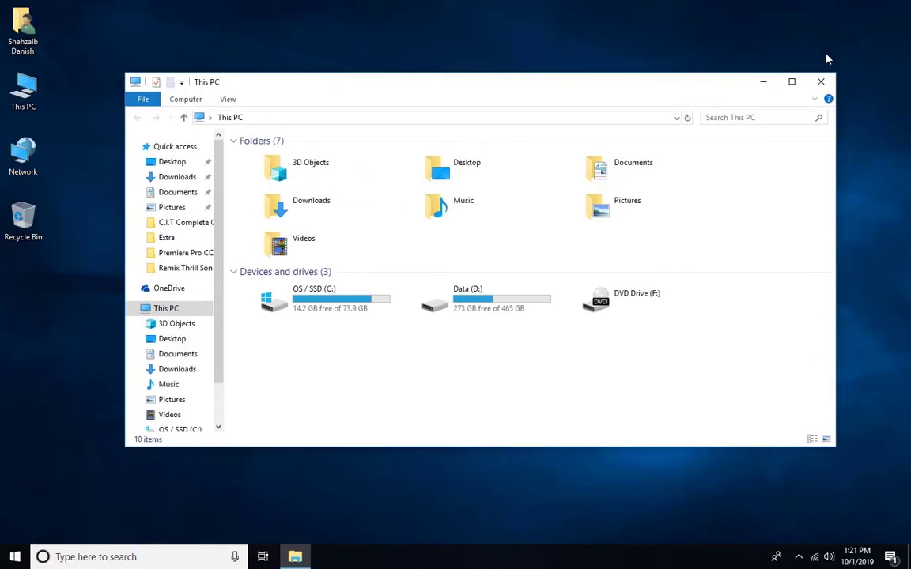
{"action": "left_click", "coordinate": [792, 82]}
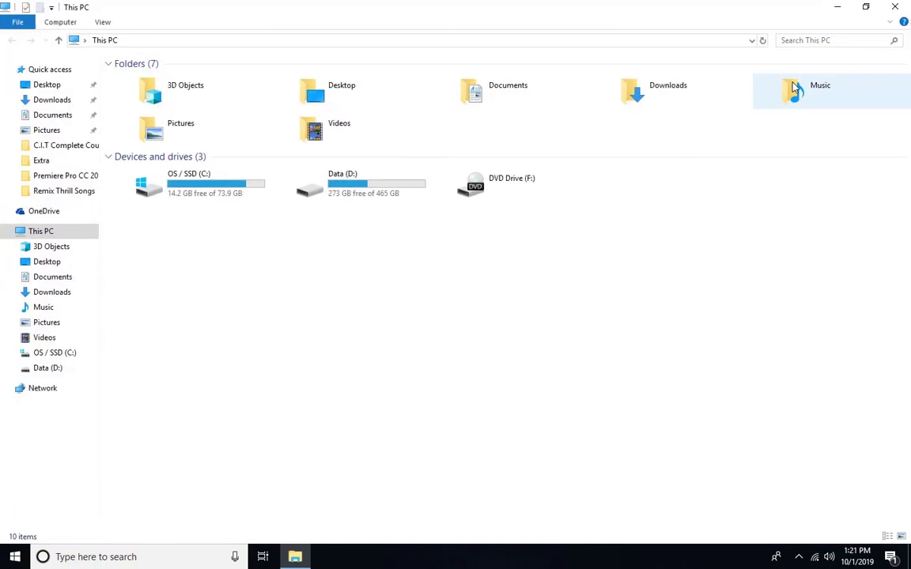
Step: Minimize the maximized This PC window, reopen it, and close it to return to the desktop
{"action": "left_click", "coordinate": [831, 8]}
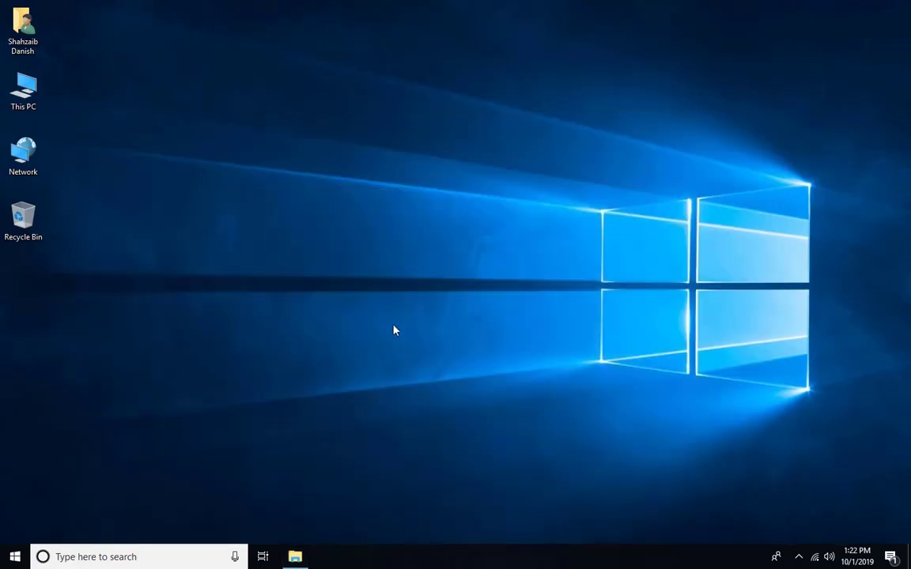
{"action": "left_click", "coordinate": [299, 557]}
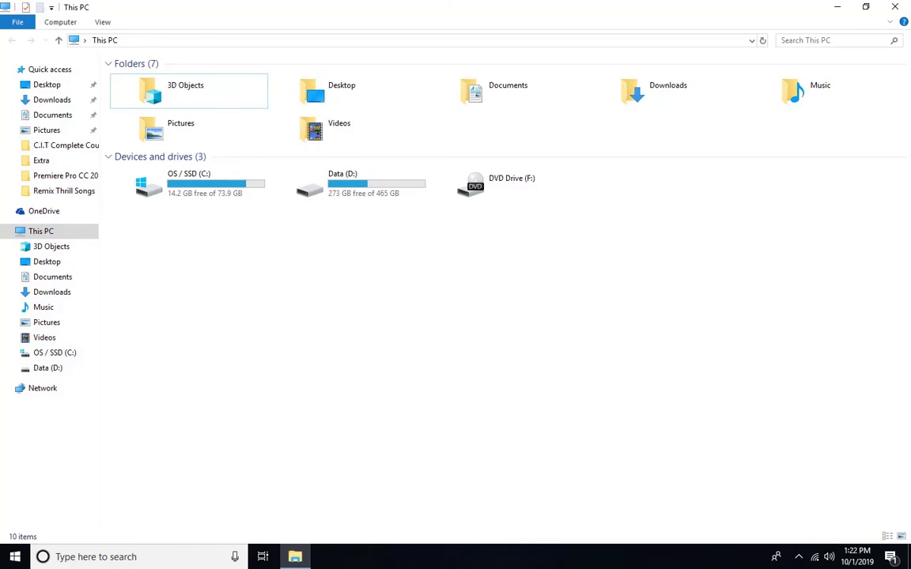
{"action": "left_click", "coordinate": [895, 7]}
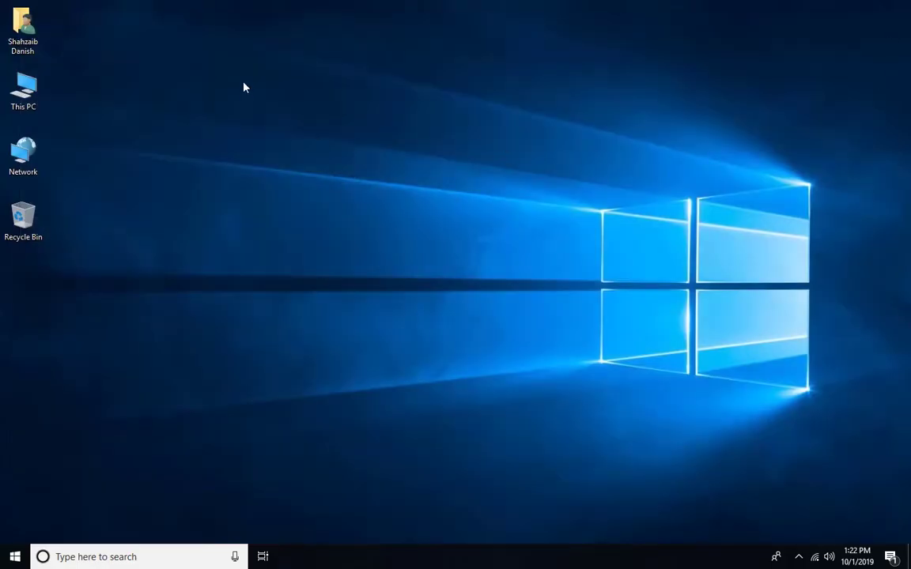
Step: Open This PC from its desktop icon
{"action": "right_click", "coordinate": [32, 87]}
{"action": "left_click", "coordinate": [56, 97]}
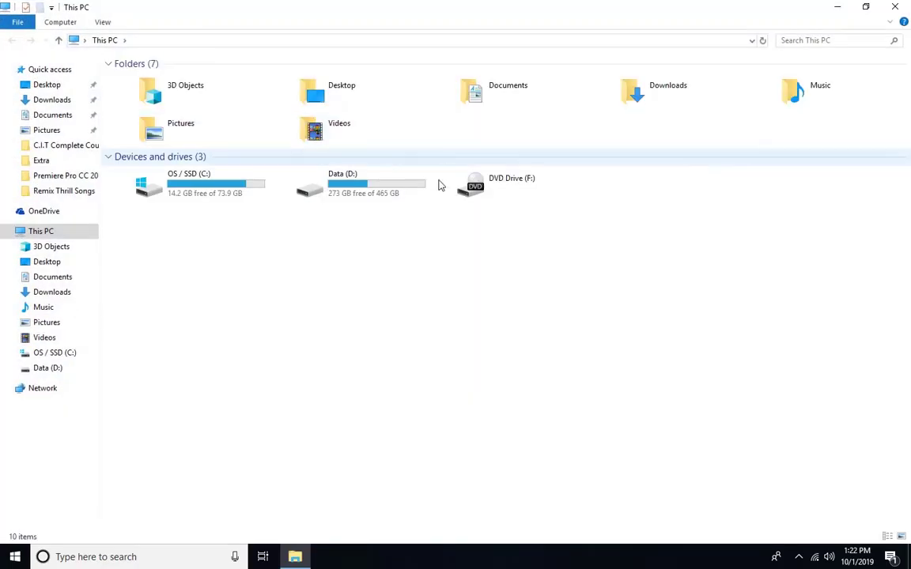